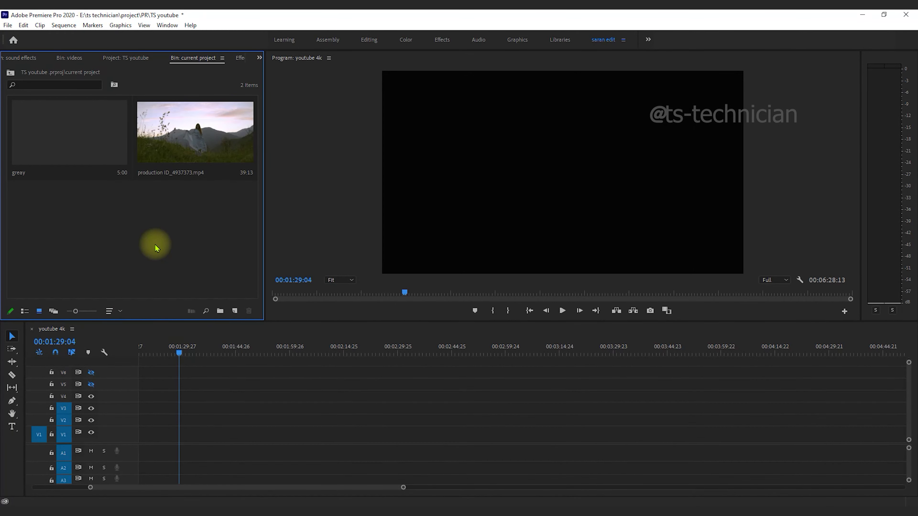
- Drop production ID_4937373.mp4 onto track V1 and scrub the playhead to preview it
{"action": "left_click_drag", "start_coordinate": [194, 130], "coordinate": [252, 431]}
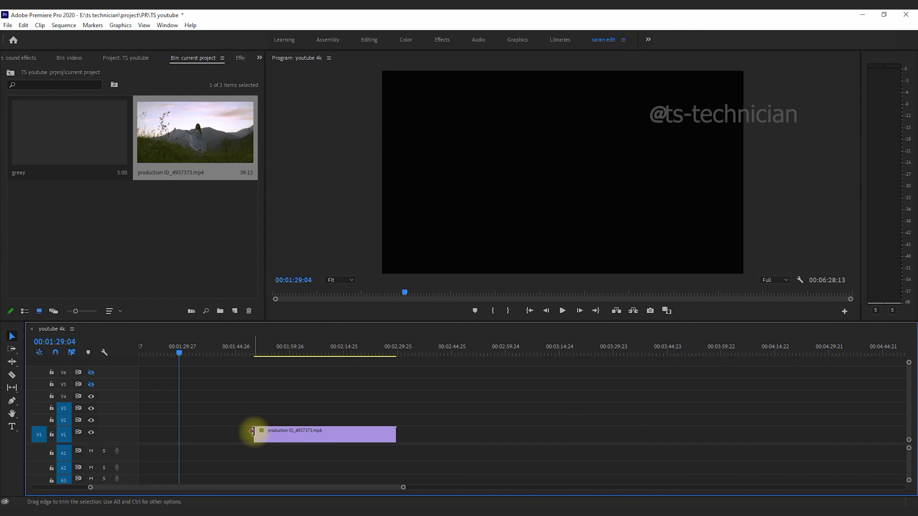
{"action": "mouse_move", "coordinate": [257, 353]}
{"action": "left_mouse_down"}
{"action": "mouse_move", "coordinate": [287, 353]}
{"action": "mouse_move", "coordinate": [259, 354]}
{"action": "left_mouse_up"}
{"action": "left_click", "coordinate": [236, 275]}
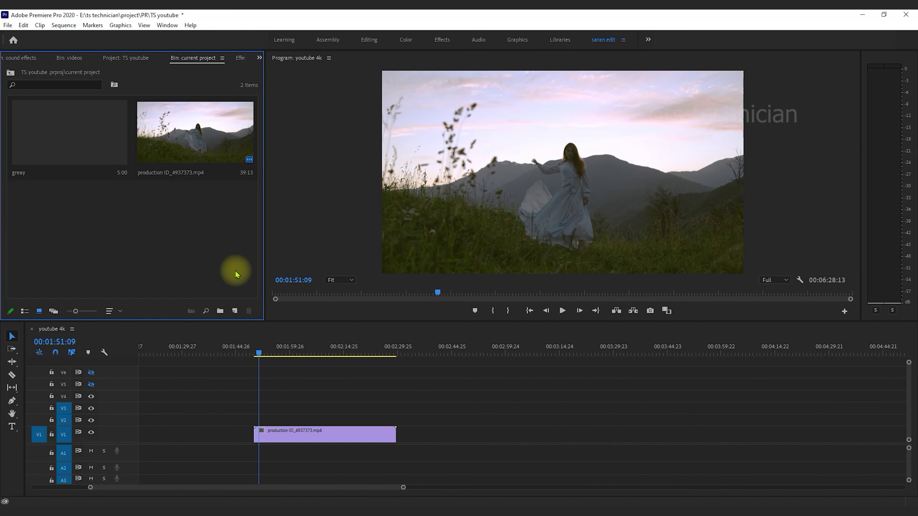
- Search the effects for 'wave warp' and drag Wave Warp onto the V1 meadow clip
{"action": "left_click", "coordinate": [240, 57]}
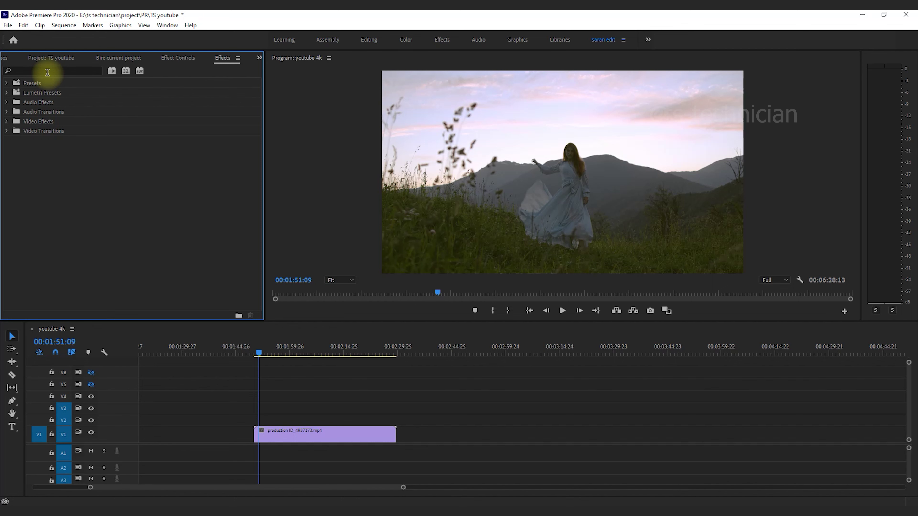
{"action": "left_click", "coordinate": [48, 72]}
{"action": "type", "text": "wave warp"}
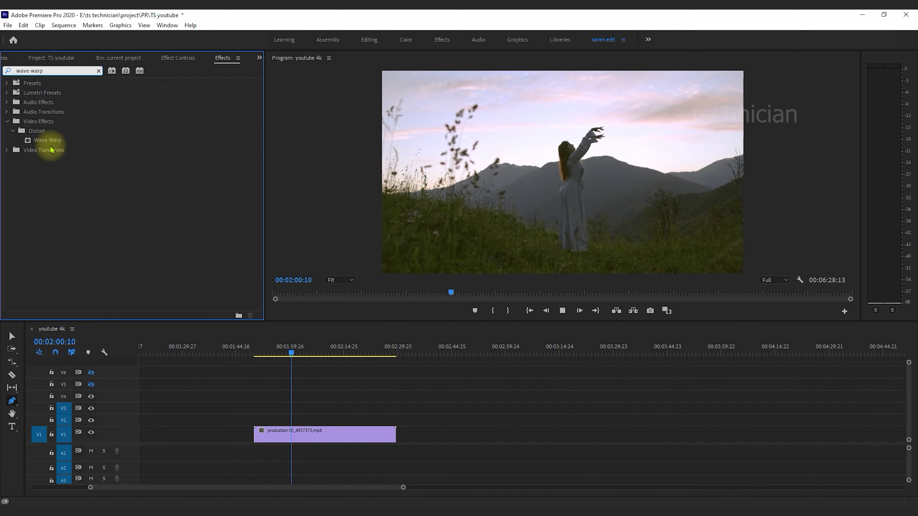
{"action": "left_click", "coordinate": [296, 440]}
{"action": "key", "text": "space"}
{"action": "key", "text": "v"}
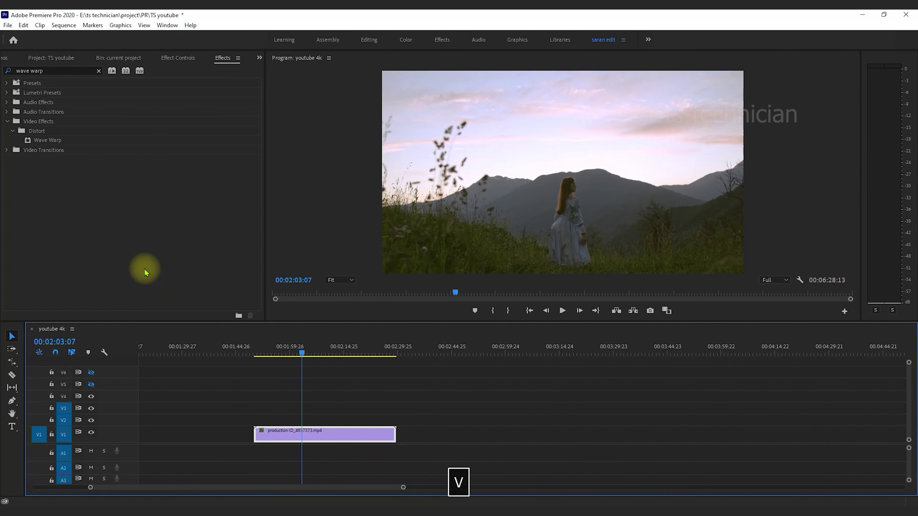
{"action": "double_click", "coordinate": [48, 142]}
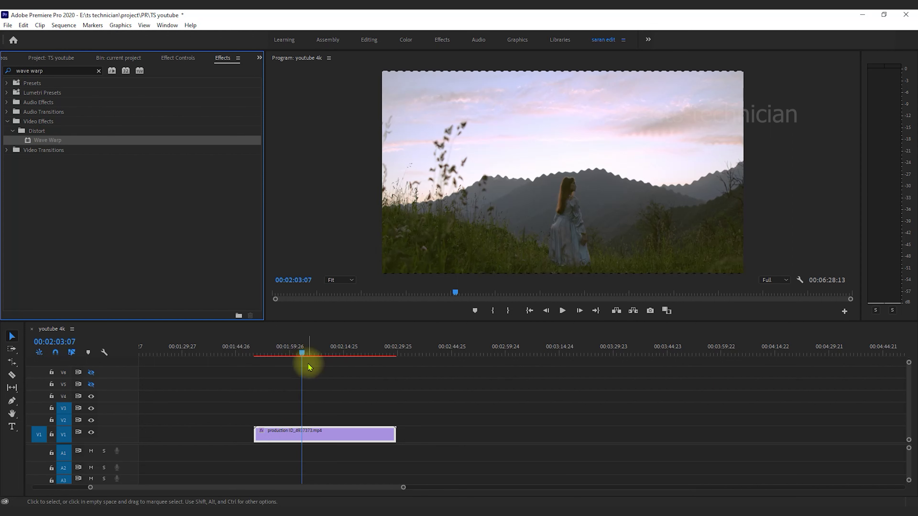
{"action": "key", "text": "ctrl+z"}
{"action": "mouse_move", "coordinate": [54, 139]}
{"action": "left_mouse_down"}
{"action": "mouse_move", "coordinate": [277, 459]}
{"action": "mouse_move", "coordinate": [293, 434]}
{"action": "left_mouse_up"}
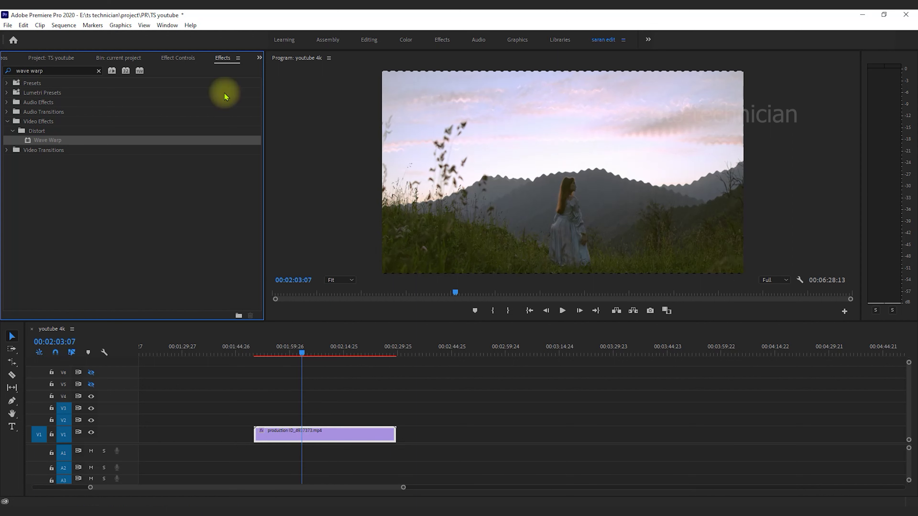
- Show Effect Controls and scroll down to the clip's Wave Warp properties
{"action": "left_click", "coordinate": [181, 60]}
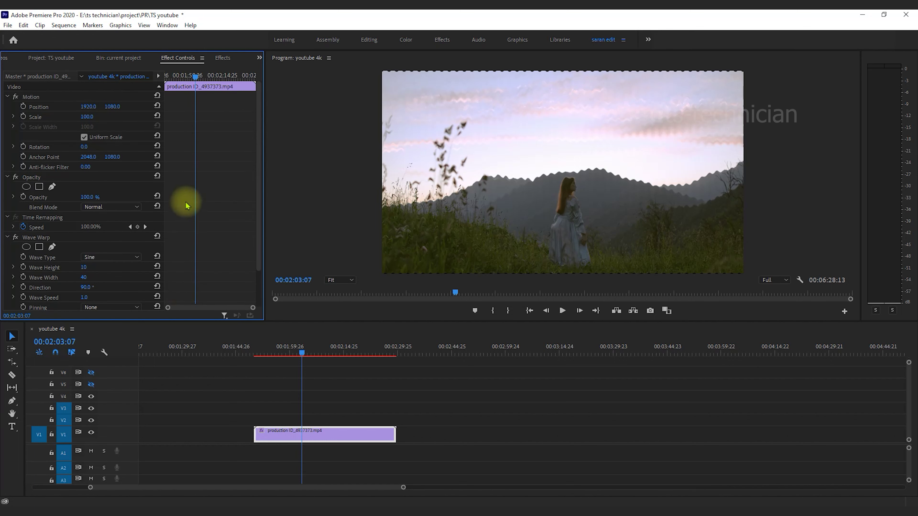
{"action": "left_click", "coordinate": [167, 26]}
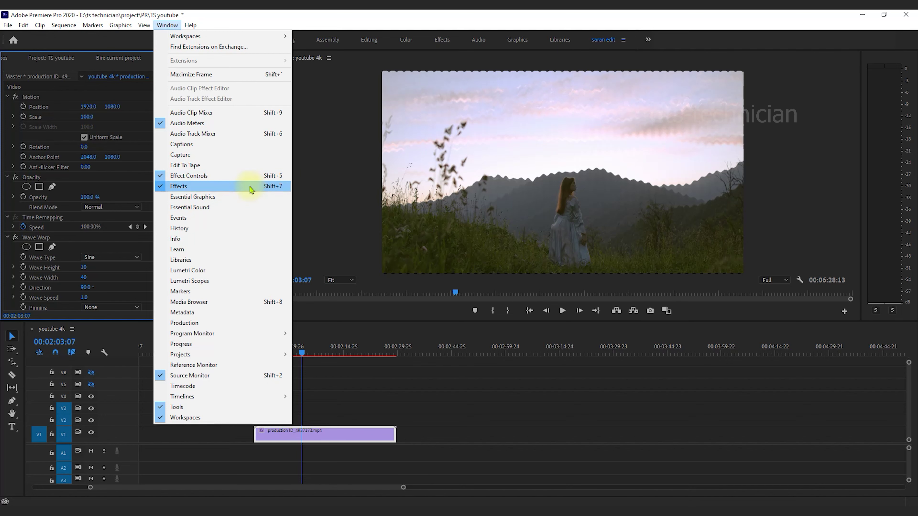
{"action": "left_click", "coordinate": [318, 17]}
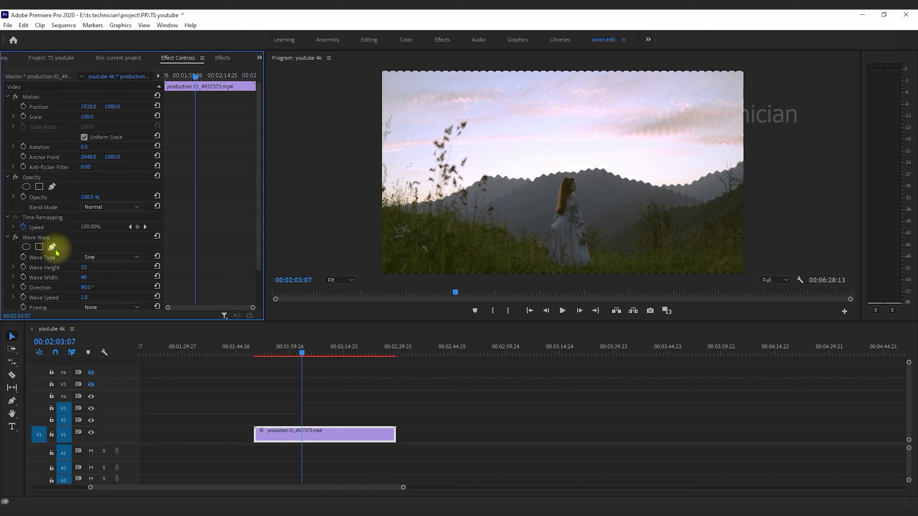
{"action": "scroll", "coordinate": [56, 254], "scroll_direction": "down", "scroll_amount": 3}
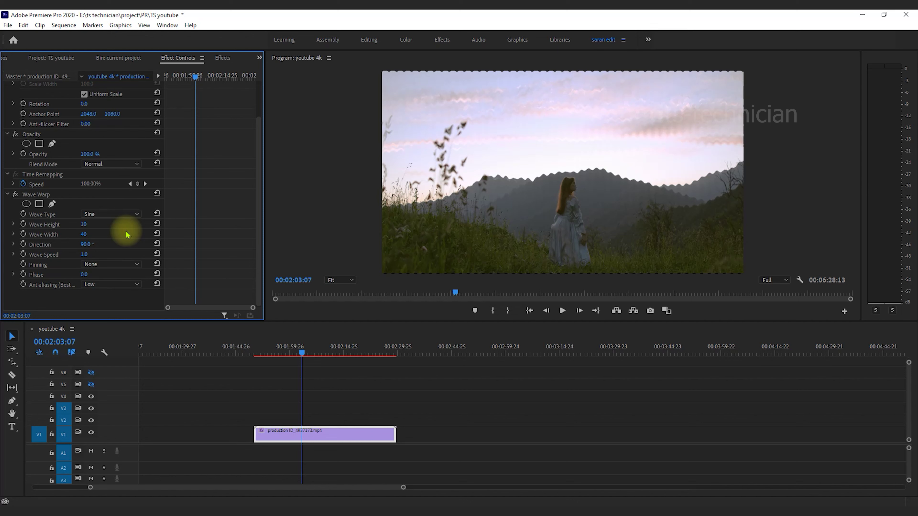
- Try the Square, Triangle and Semicircle wave types, ending on Square
{"action": "left_click", "coordinate": [118, 217]}
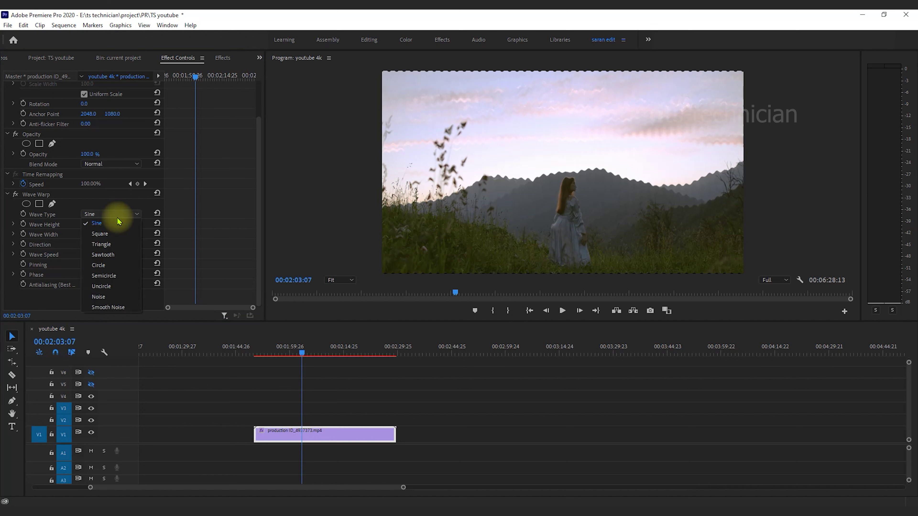
{"action": "left_click", "coordinate": [107, 234]}
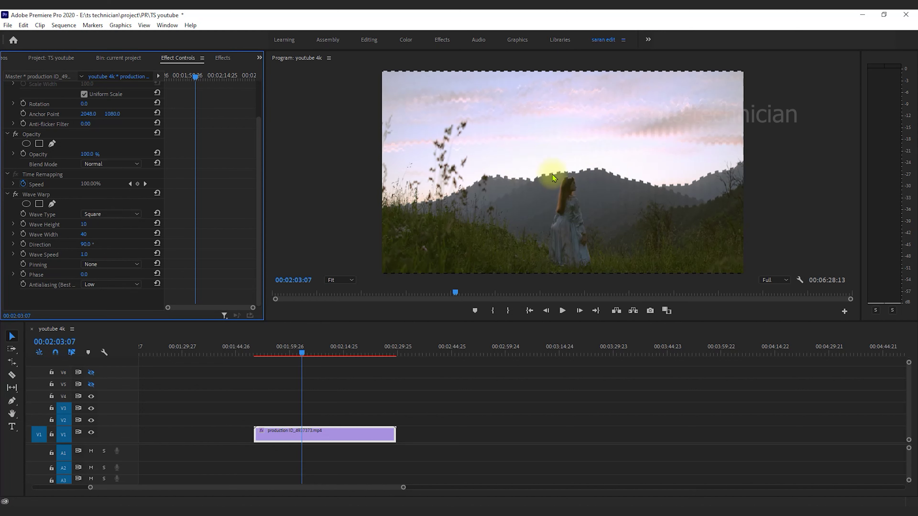
{"action": "left_click", "coordinate": [86, 214]}
{"action": "left_click", "coordinate": [104, 242]}
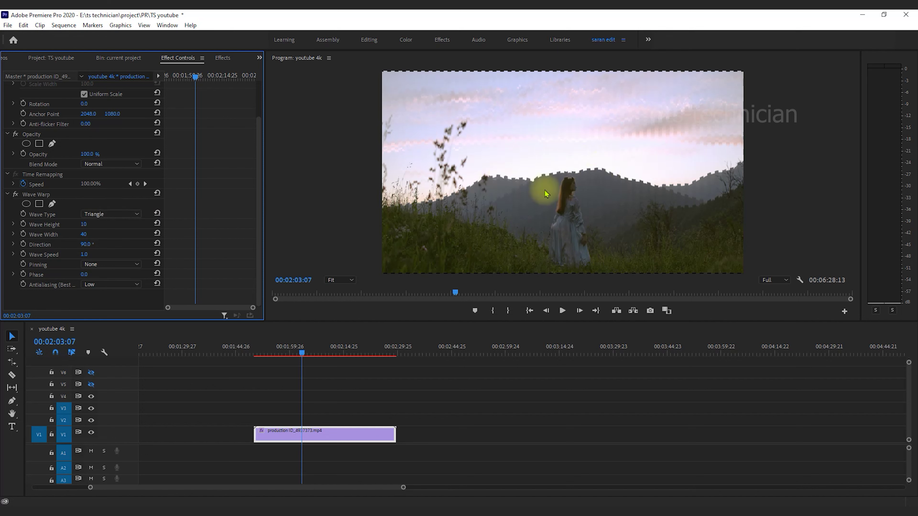
{"action": "left_click", "coordinate": [123, 214]}
{"action": "left_click", "coordinate": [109, 268]}
{"action": "left_click", "coordinate": [132, 217]}
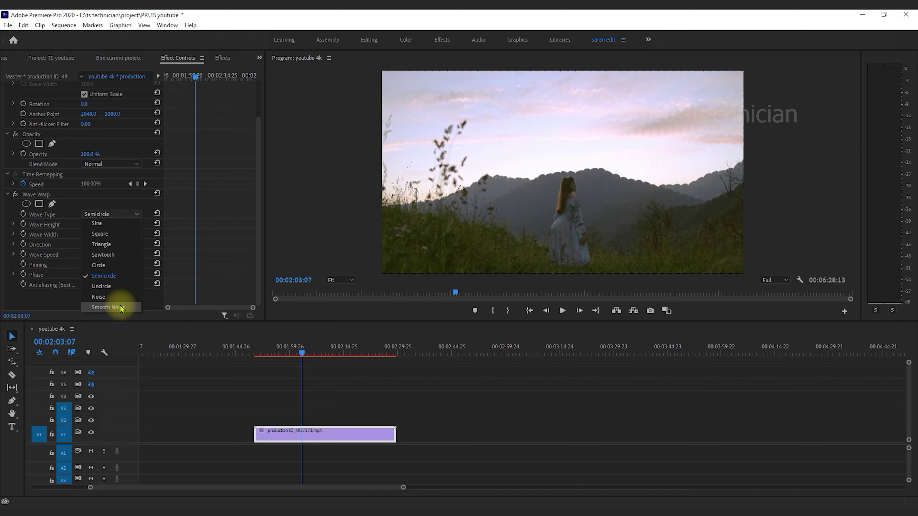
{"action": "left_click", "coordinate": [112, 235]}
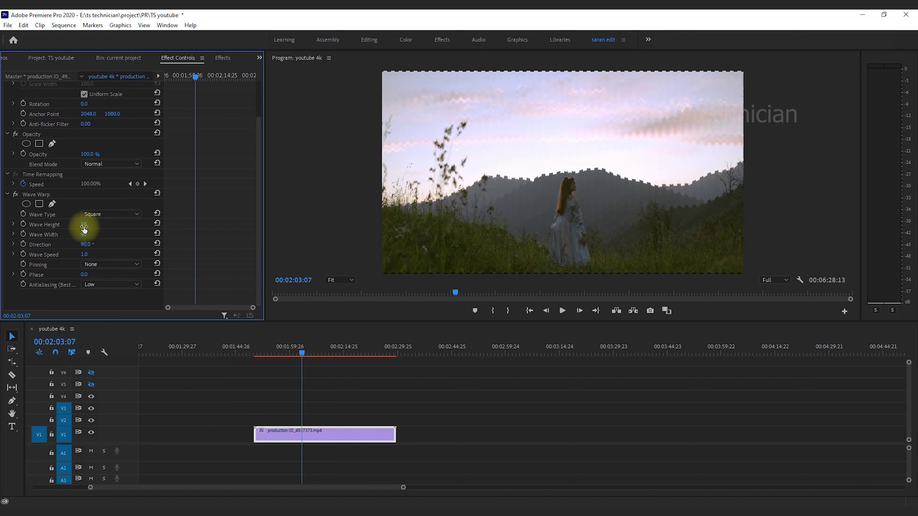
- Set the Wave Warp Wave Height to 2
{"action": "mouse_move", "coordinate": [84, 228]}
{"action": "left_mouse_down"}
{"action": "mouse_move", "coordinate": [137, 221]}
{"action": "mouse_move", "coordinate": [93, 222]}
{"action": "left_mouse_up"}
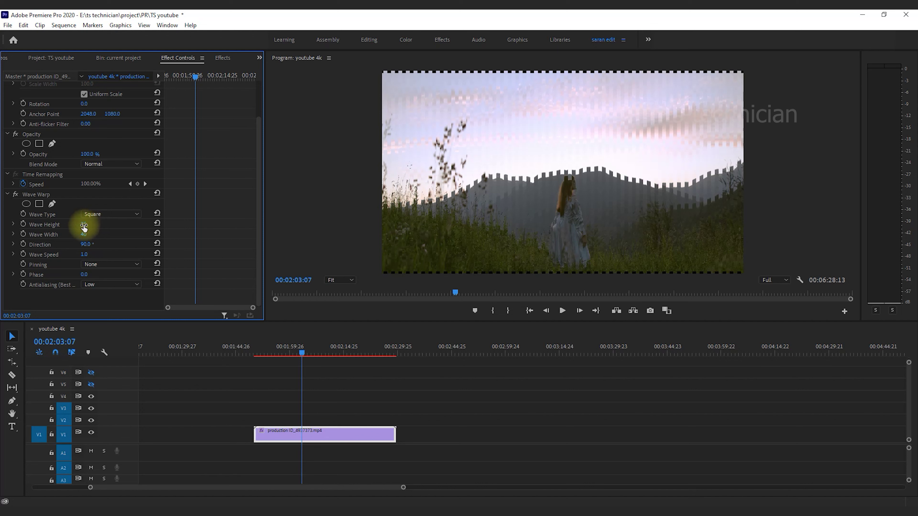
{"action": "left_click", "coordinate": [93, 224]}
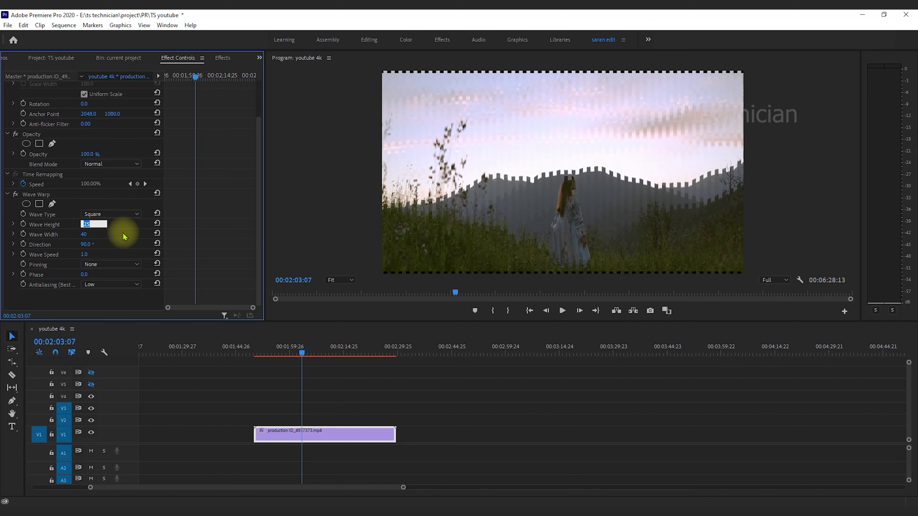
{"action": "type", "text": "2"}
{"action": "key", "text": "Return"}
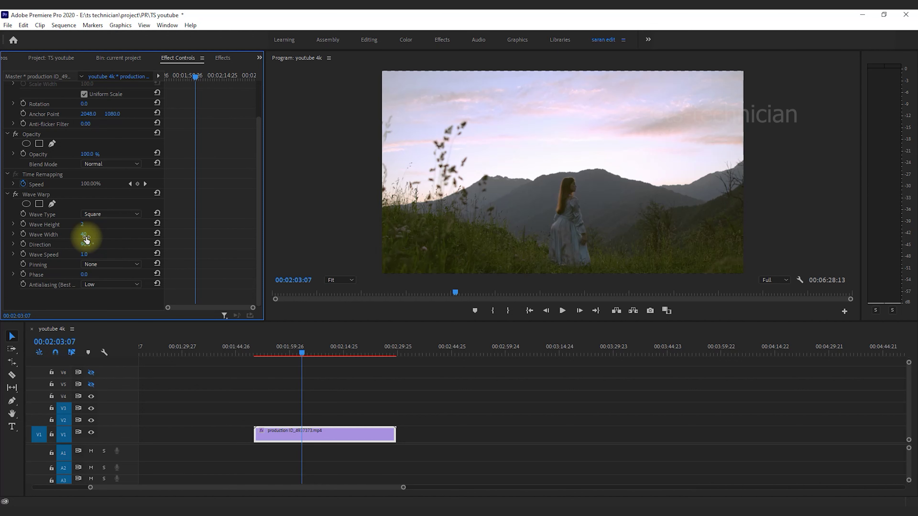
- Commit a Wave Width of 400 and scroll to the remaining Wave Warp settings
{"action": "left_click", "coordinate": [455, 80]}
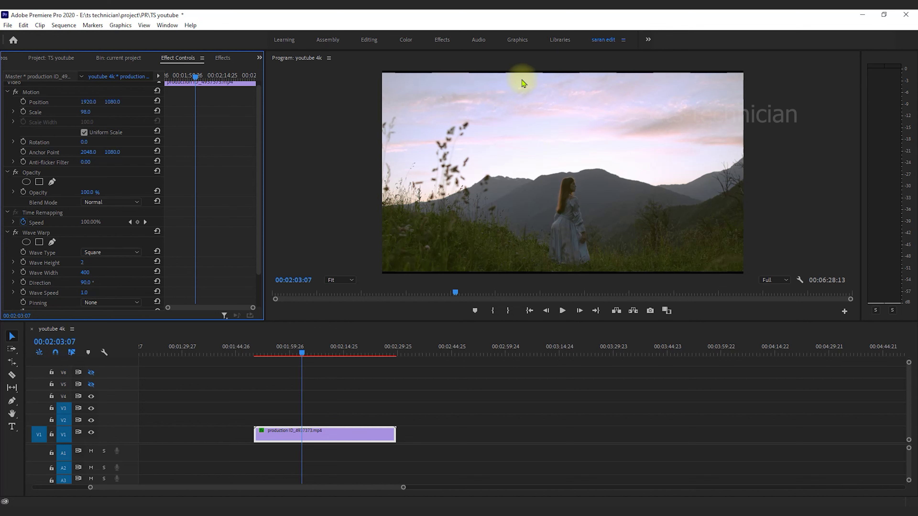
{"action": "scroll", "coordinate": [145, 255], "scroll_direction": "down", "scroll_amount": 1}
{"action": "scroll", "coordinate": [281, 231], "scroll_direction": "down", "scroll_amount": 4}
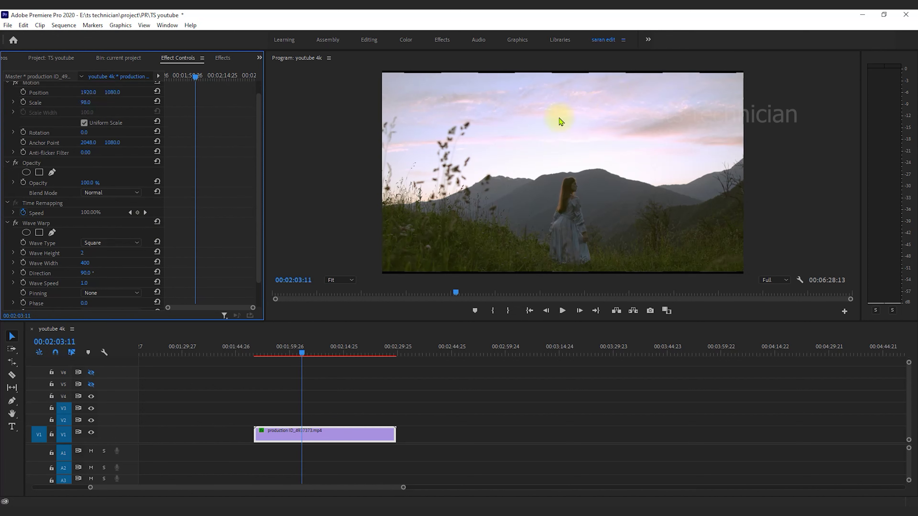
{"action": "scroll", "coordinate": [89, 255], "scroll_direction": "down", "scroll_amount": 3}
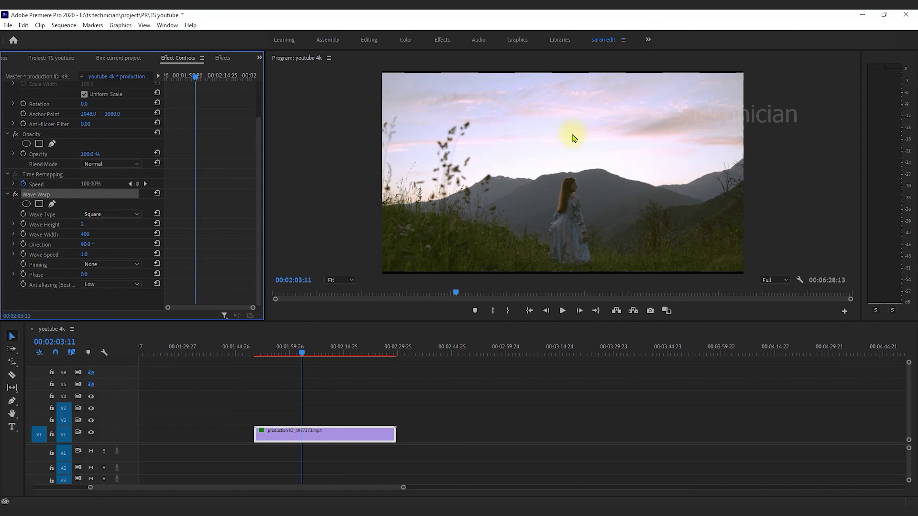
- Set the Wave Warp Direction to 180° and Wave Speed to 0.3
{"action": "left_click", "coordinate": [85, 245]}
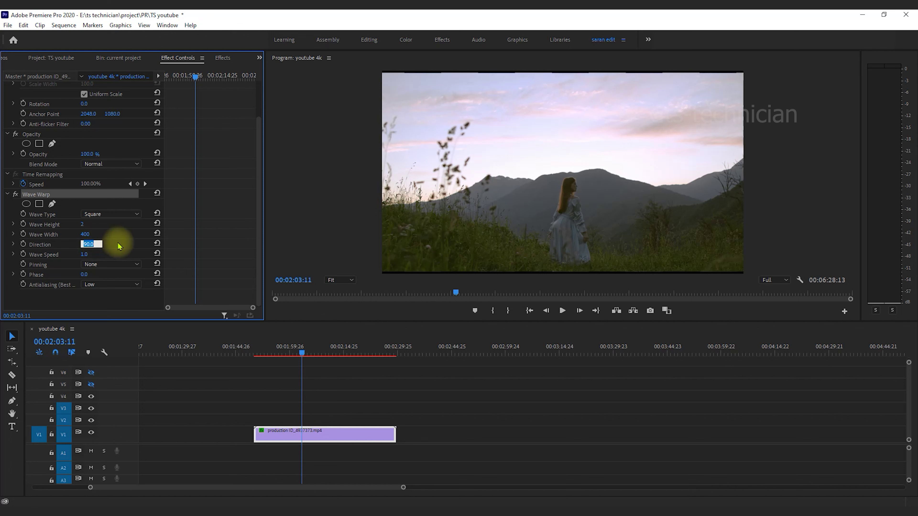
{"action": "type", "text": "180"}
{"action": "key", "text": "Return"}
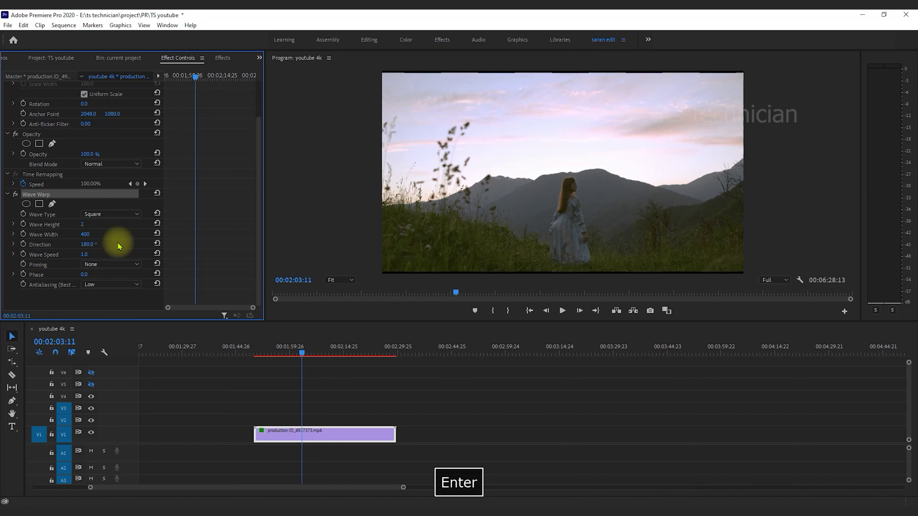
{"action": "type", "text": "."}
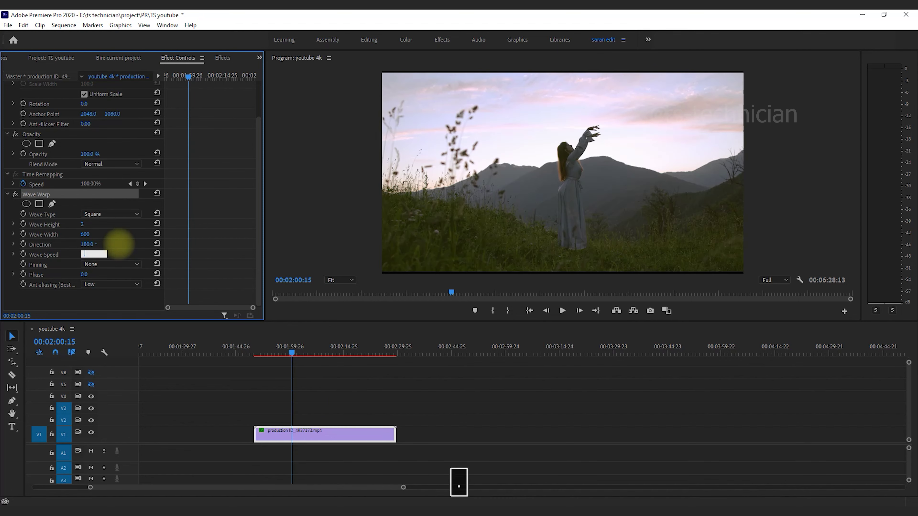
{"action": "type", "text": "3"}
{"action": "key", "text": "Return"}
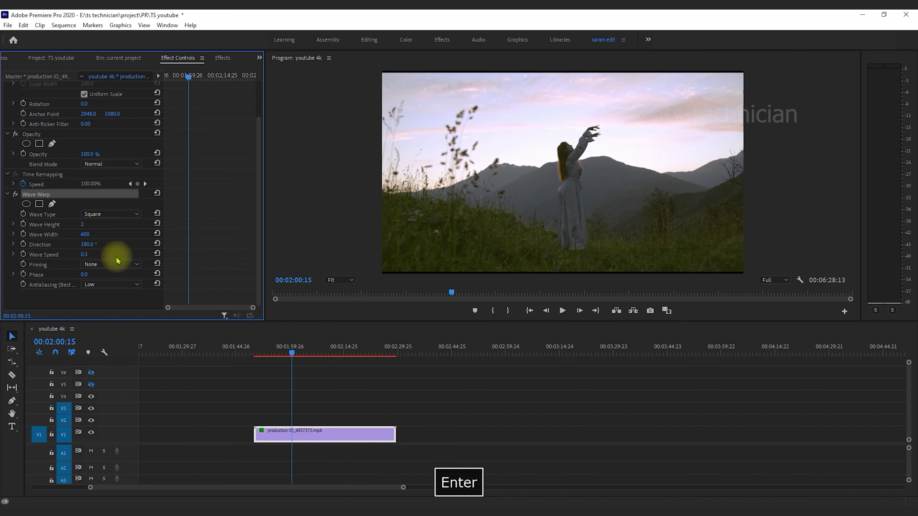
- Set Pinning to All Edges and scrub the timeline to preview
{"action": "left_click", "coordinate": [116, 265]}
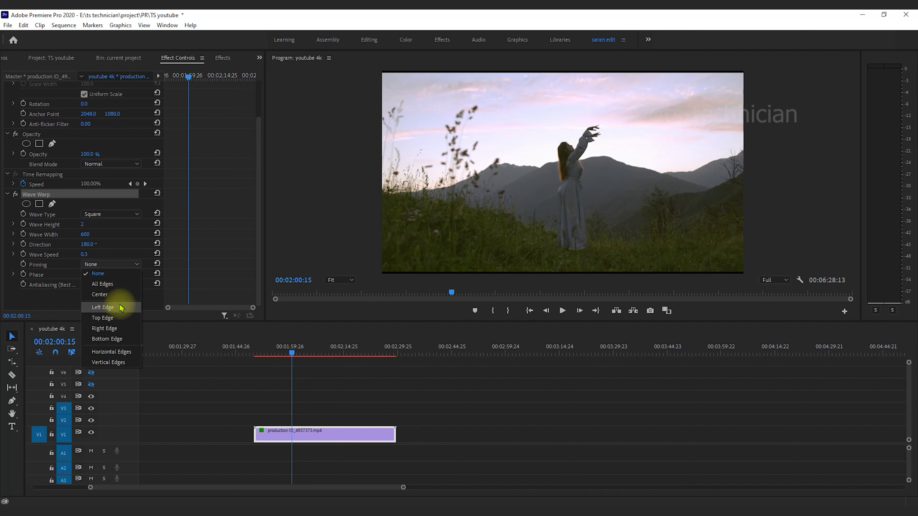
{"action": "left_click", "coordinate": [121, 286]}
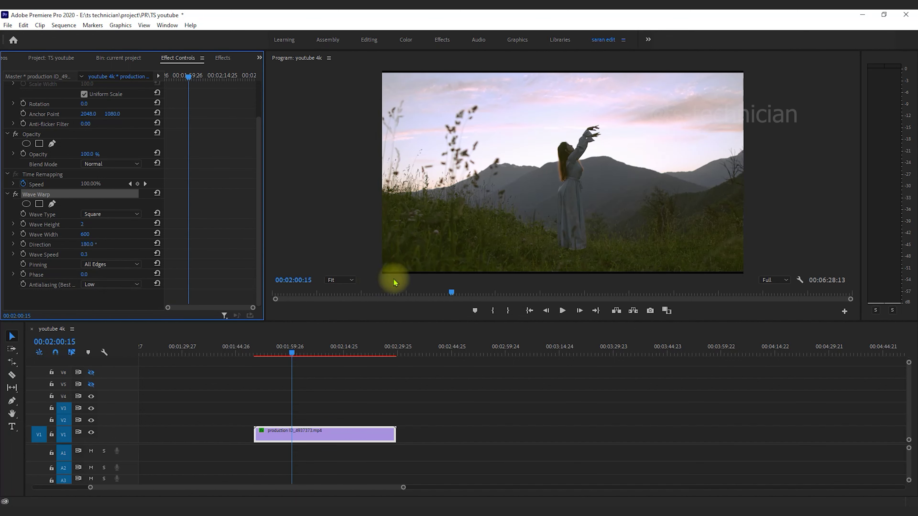
{"action": "scroll", "coordinate": [120, 156], "scroll_direction": "up", "scroll_amount": 2}
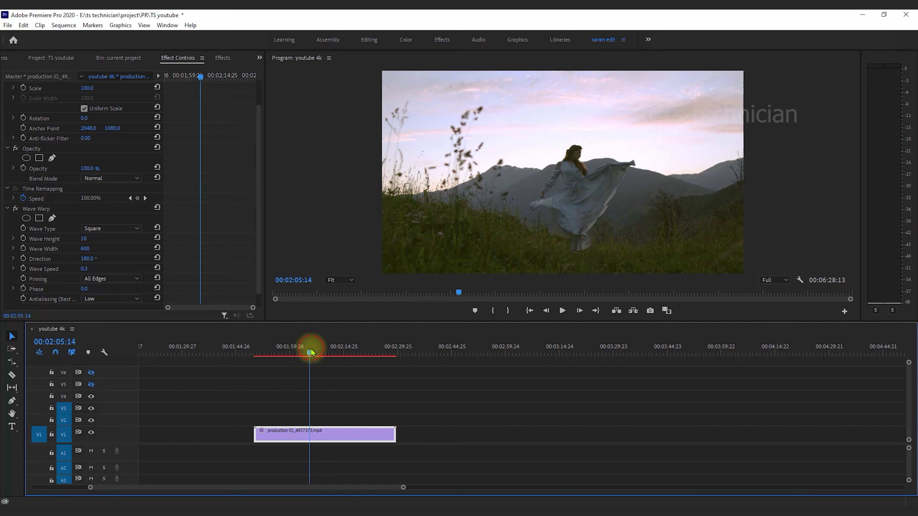
{"action": "left_click_drag", "start_coordinate": [312, 352], "coordinate": [309, 353]}
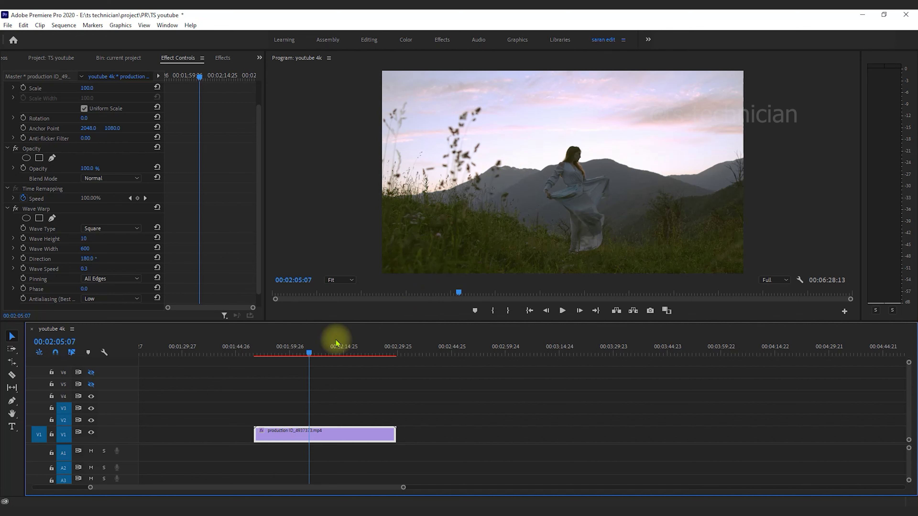
- After testing a larger height, enter a Wave Height of 2 and reselect the meadow clip
{"action": "mouse_move", "coordinate": [308, 353]}
{"action": "left_mouse_down"}
{"action": "mouse_move", "coordinate": [325, 355]}
{"action": "mouse_move", "coordinate": [312, 355]}
{"action": "left_mouse_up"}
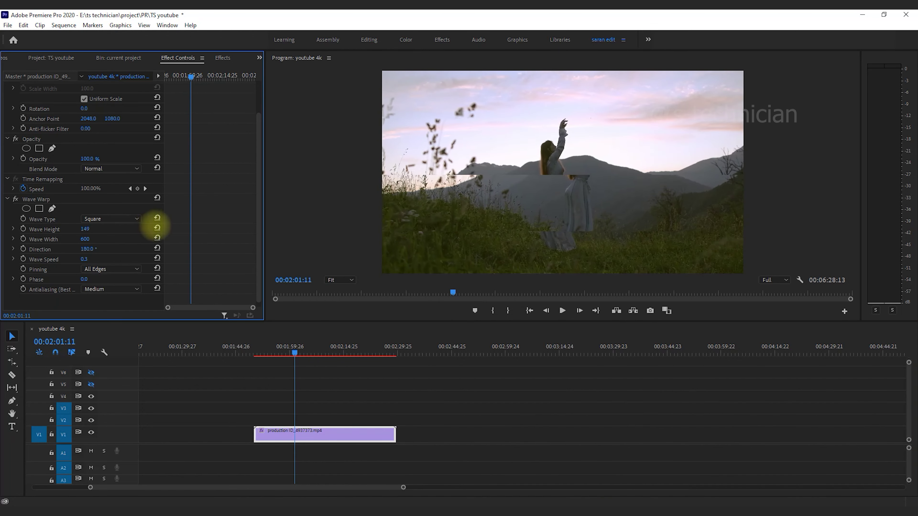
{"action": "left_click_drag", "start_coordinate": [155, 227], "coordinate": [548, 237]}
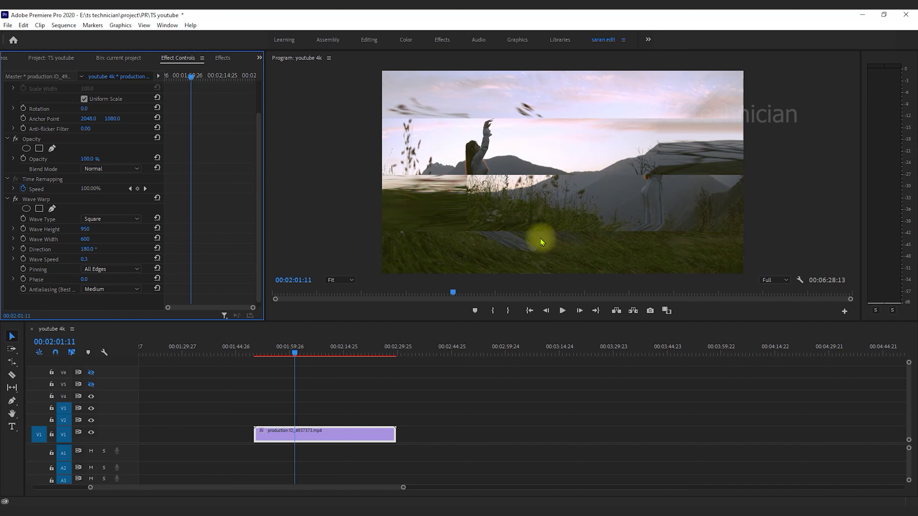
{"action": "left_click", "coordinate": [85, 229]}
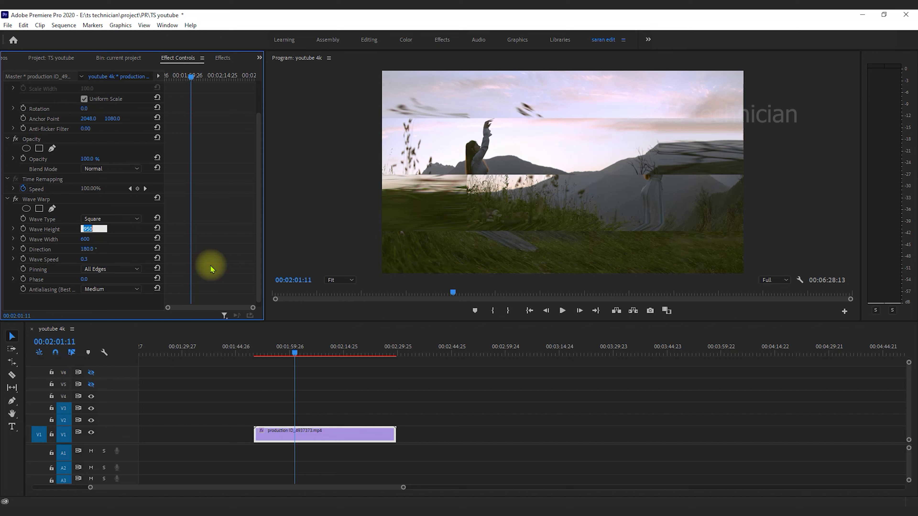
{"action": "type", "text": "2"}
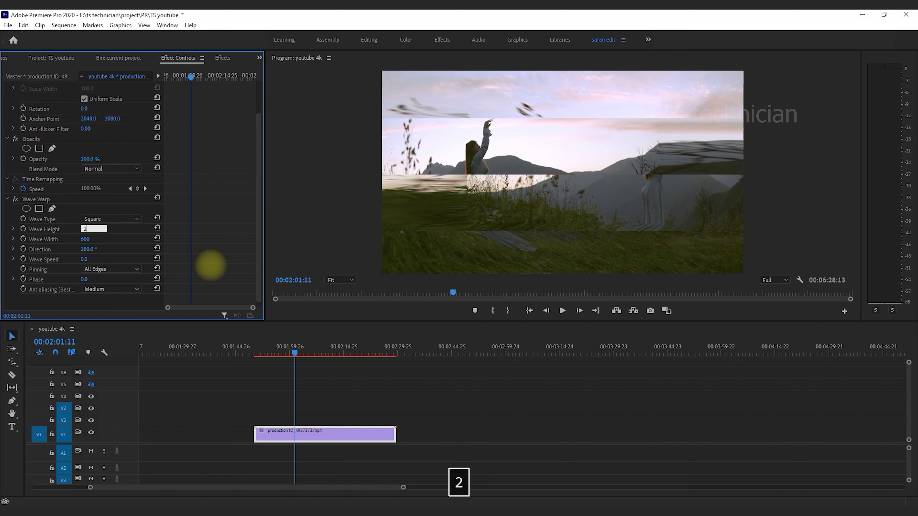
{"action": "key", "text": "Return"}
{"action": "left_click", "coordinate": [299, 439]}
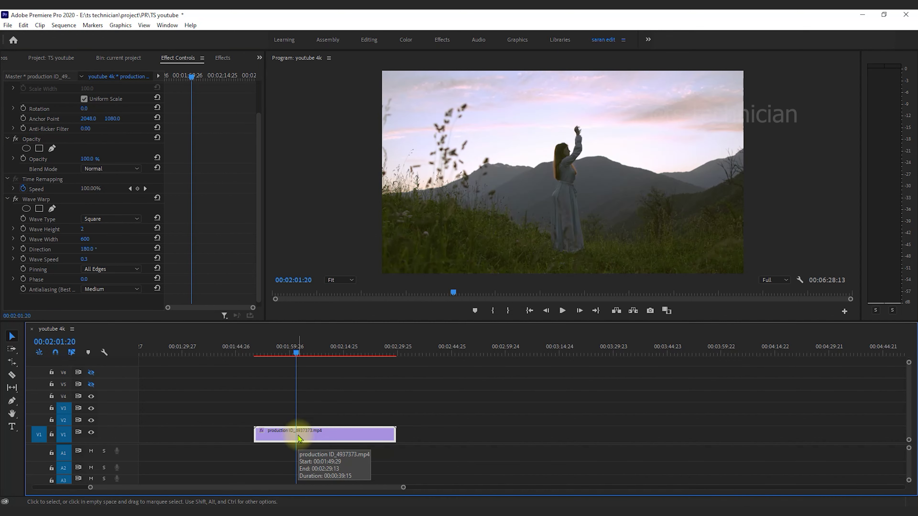
- Search 'nois' and drag Noise & Grain > Noise onto the meadow clip
{"action": "left_click", "coordinate": [222, 58]}
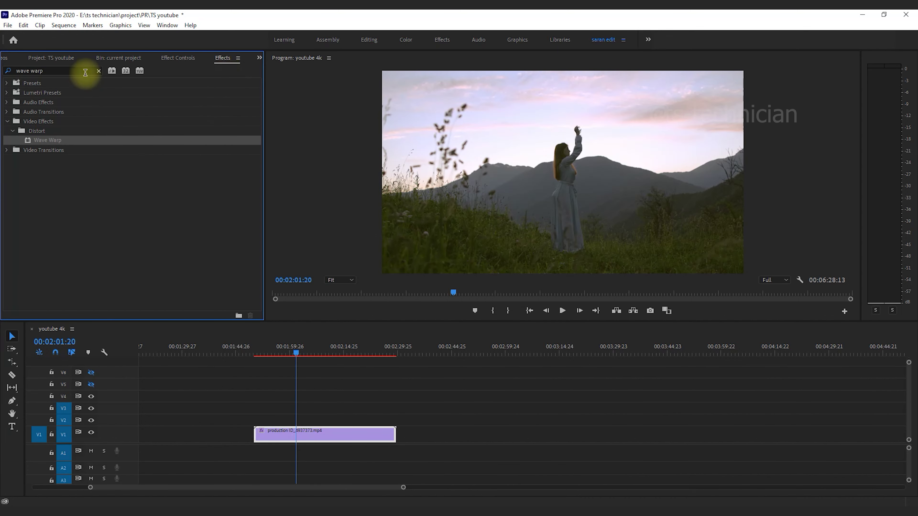
{"action": "left_click", "coordinate": [98, 71]}
{"action": "left_click", "coordinate": [79, 70]}
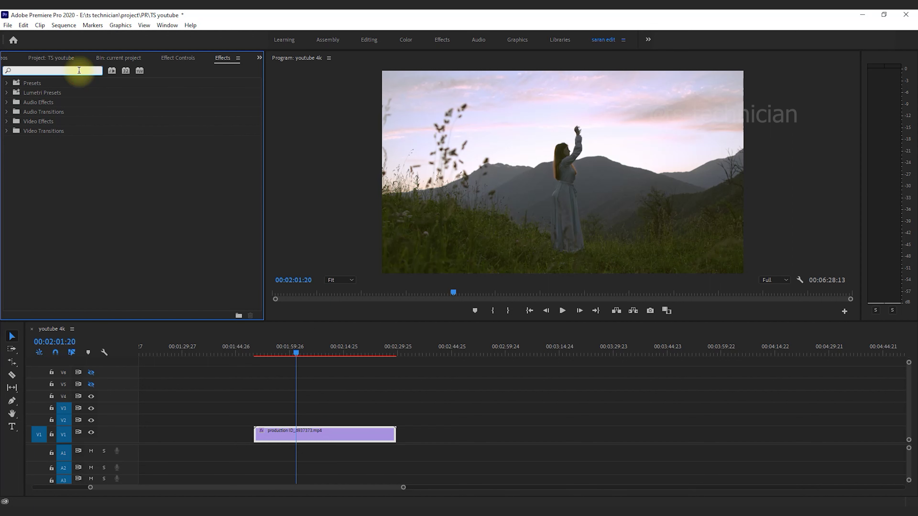
{"action": "type", "text": "noise"}
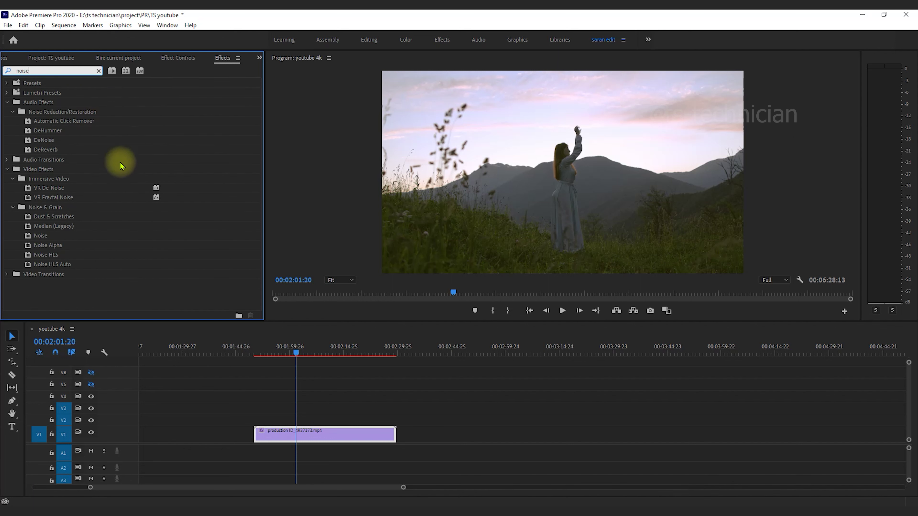
{"action": "left_click", "coordinate": [40, 171]}
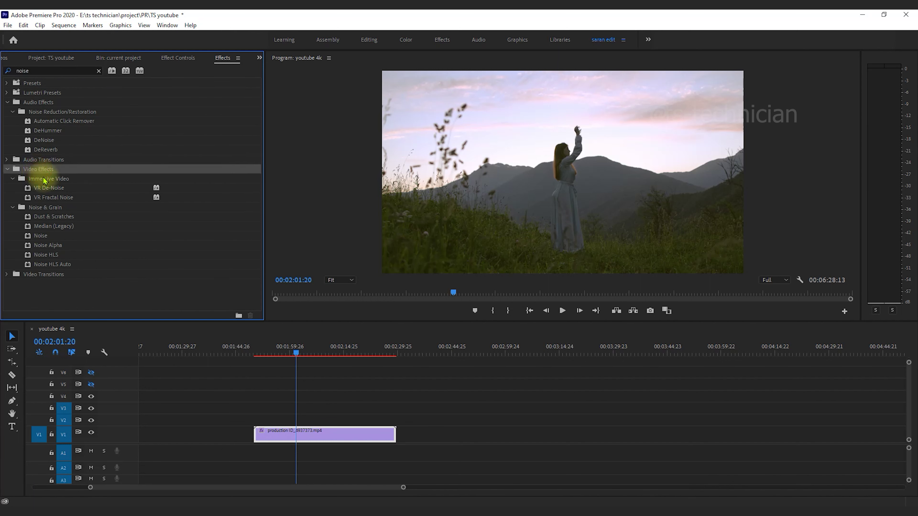
{"action": "left_click", "coordinate": [51, 208]}
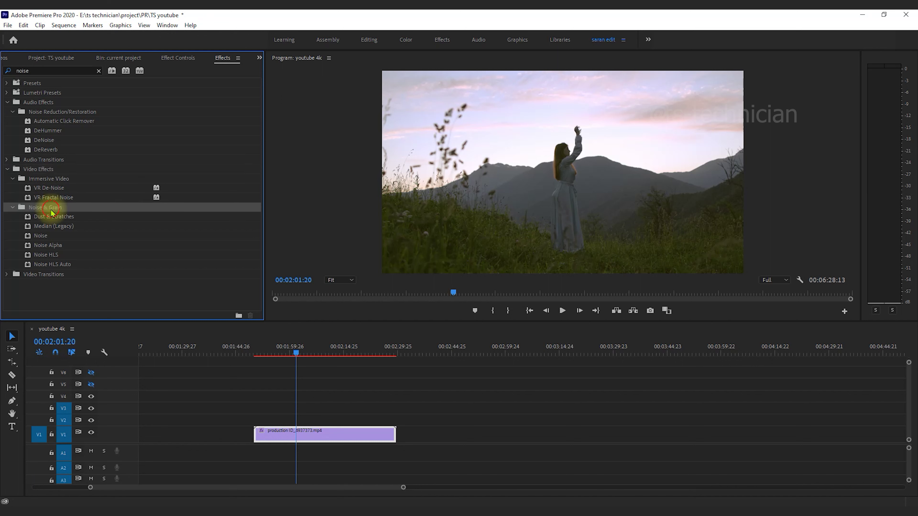
{"action": "left_click", "coordinate": [46, 236]}
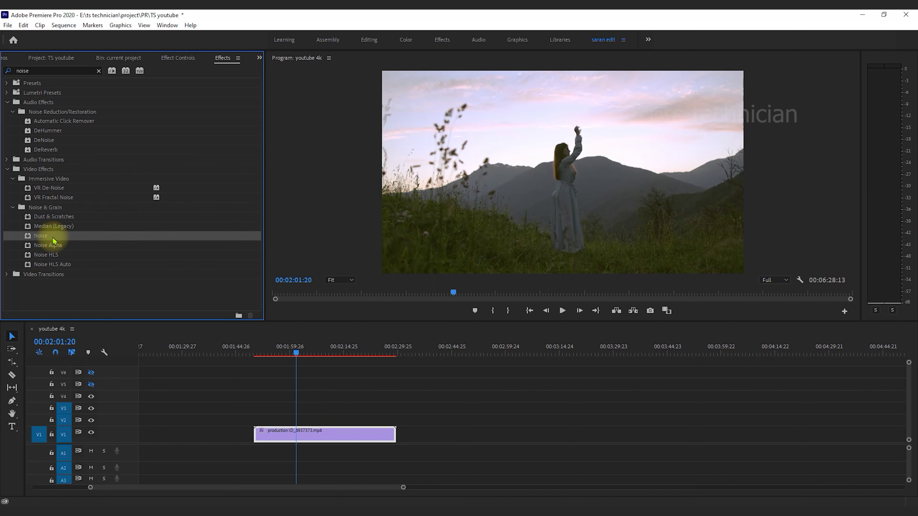
{"action": "left_click_drag", "start_coordinate": [43, 239], "coordinate": [298, 443]}
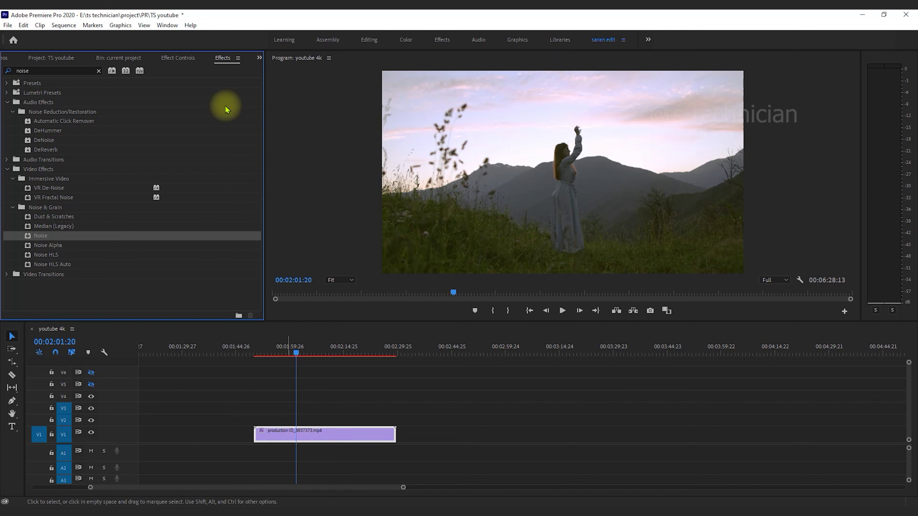
{"action": "left_click", "coordinate": [177, 57]}
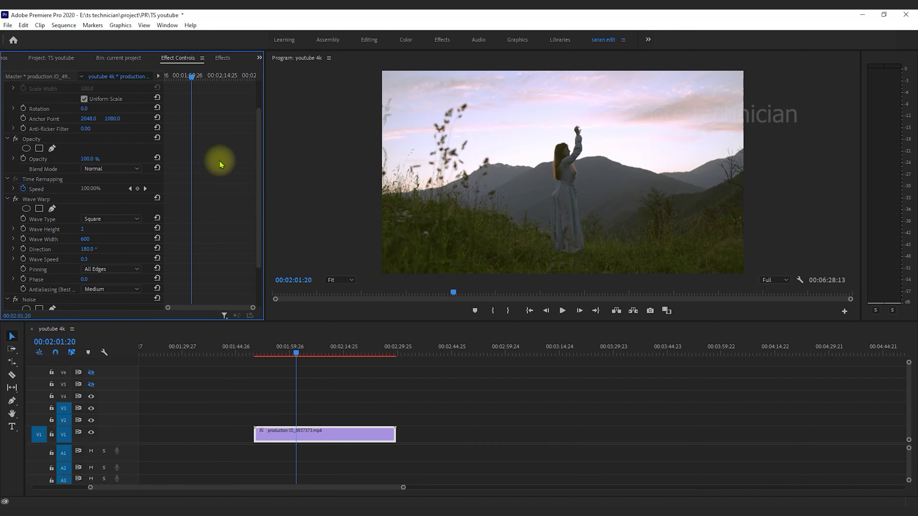
- Drag the Noise effect's Amount of Noise up to 35%
{"action": "scroll", "coordinate": [218, 158], "scroll_direction": "down", "scroll_amount": 2}
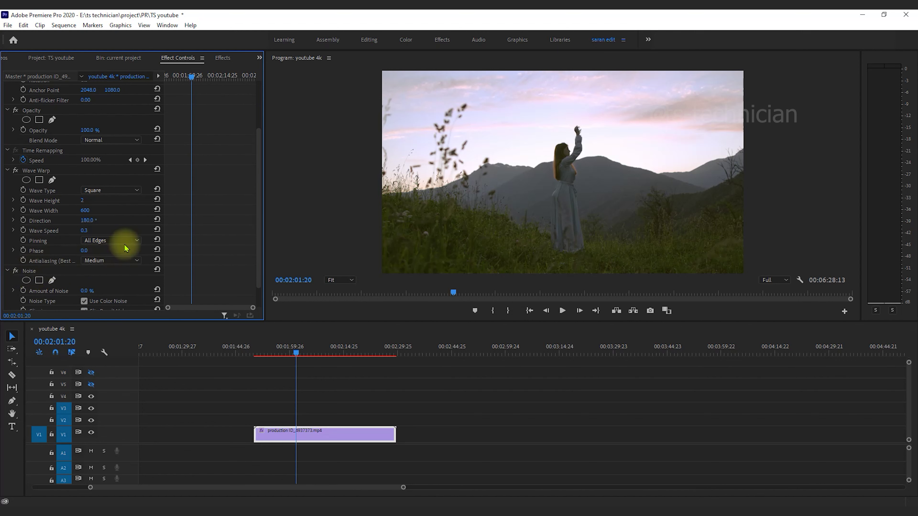
{"action": "scroll", "coordinate": [156, 236], "scroll_direction": "down", "scroll_amount": 2}
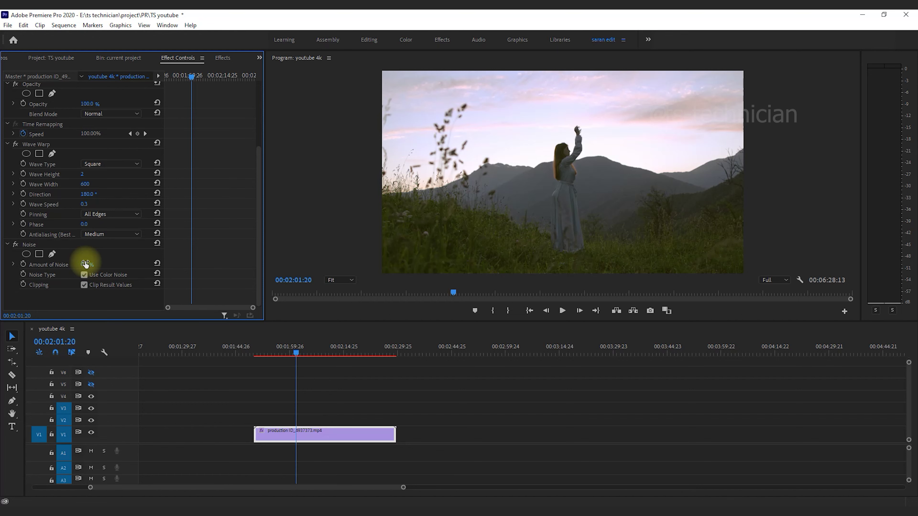
{"action": "left_click_drag", "start_coordinate": [85, 265], "coordinate": [102, 263]}
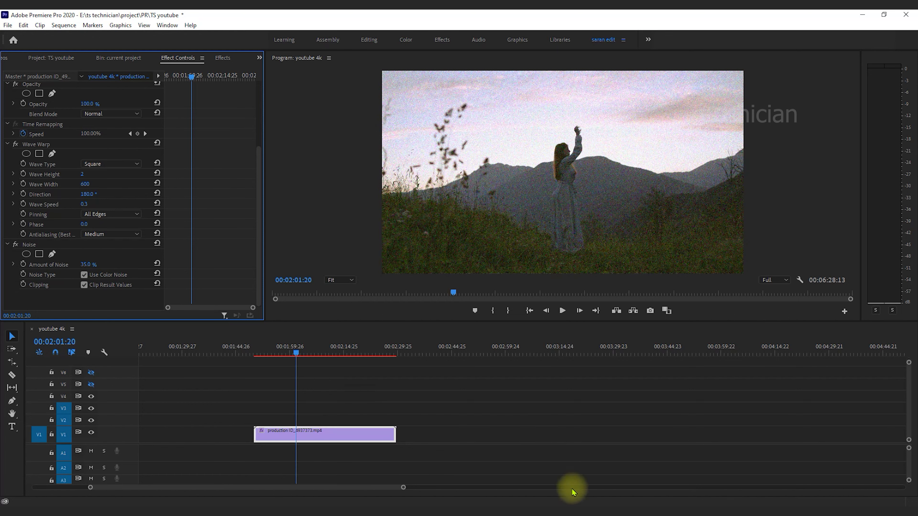
{"action": "key", "text": "alt+Tab"}
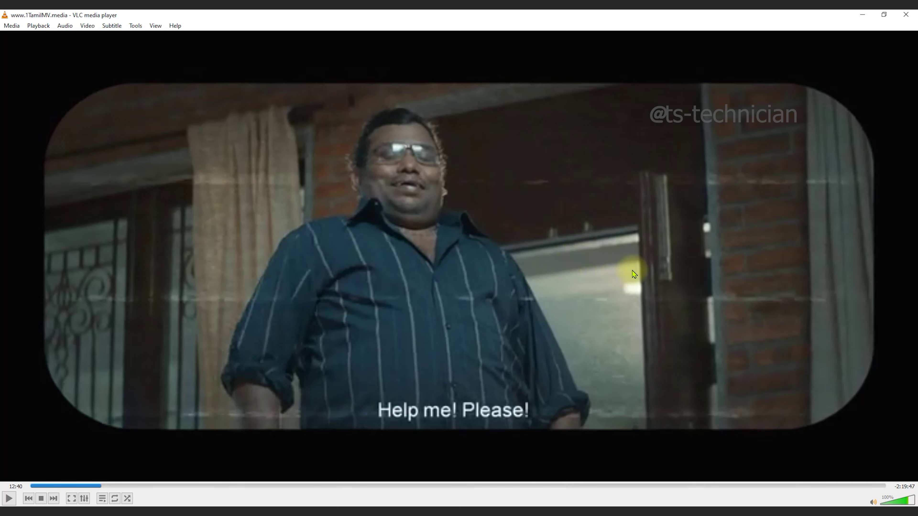
{"action": "scroll", "coordinate": [689, 284], "scroll_direction": "down", "scroll_amount": 7}
- Try Amount of Noise values of 30% and 40%, finally entering 60%
{"action": "key", "text": "alt+Tab"}
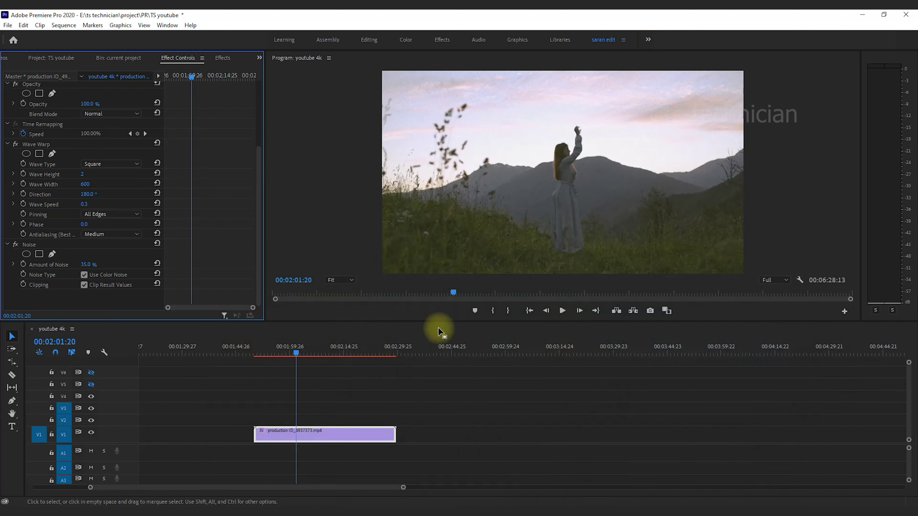
{"action": "left_click", "coordinate": [104, 265]}
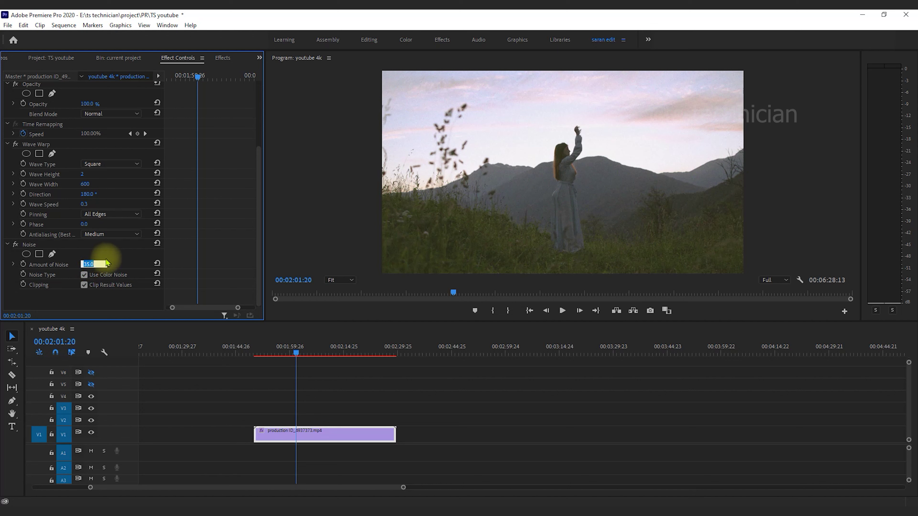
{"action": "type", "text": "30"}
{"action": "key", "text": "Return"}
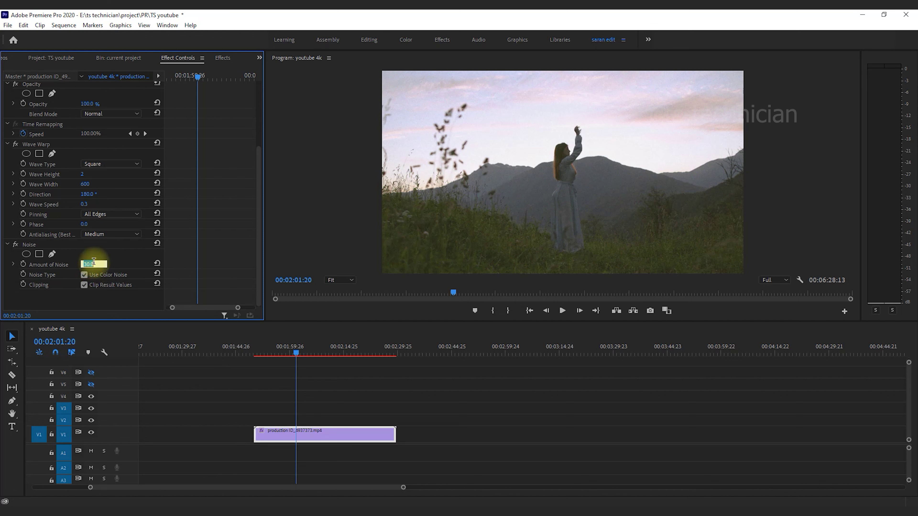
{"action": "type", "text": "40"}
{"action": "key", "text": "Return"}
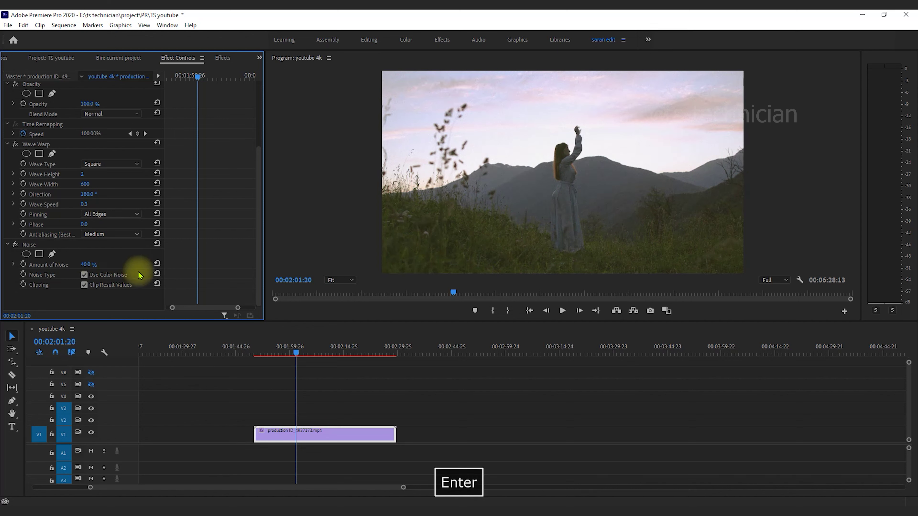
{"action": "left_click", "coordinate": [90, 265]}
{"action": "type", "text": "6"}
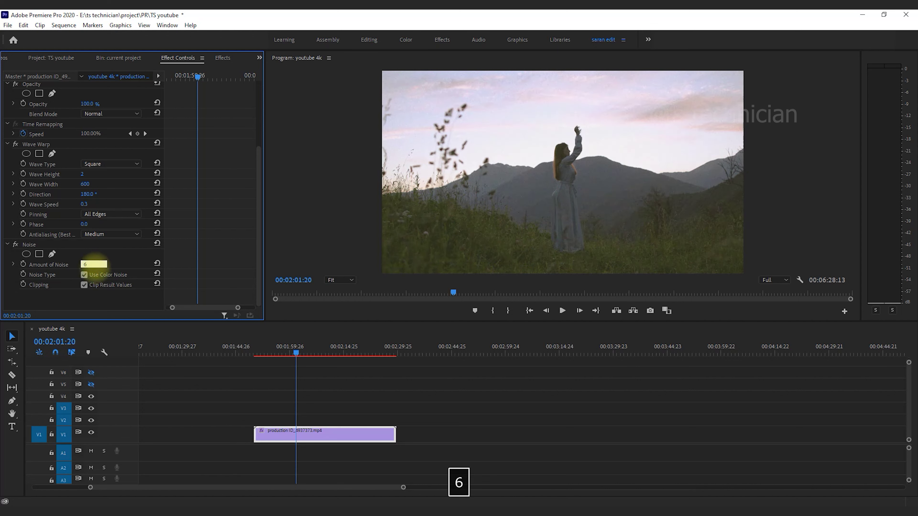
{"action": "type", "text": "0"}
{"action": "key", "text": "Return"}
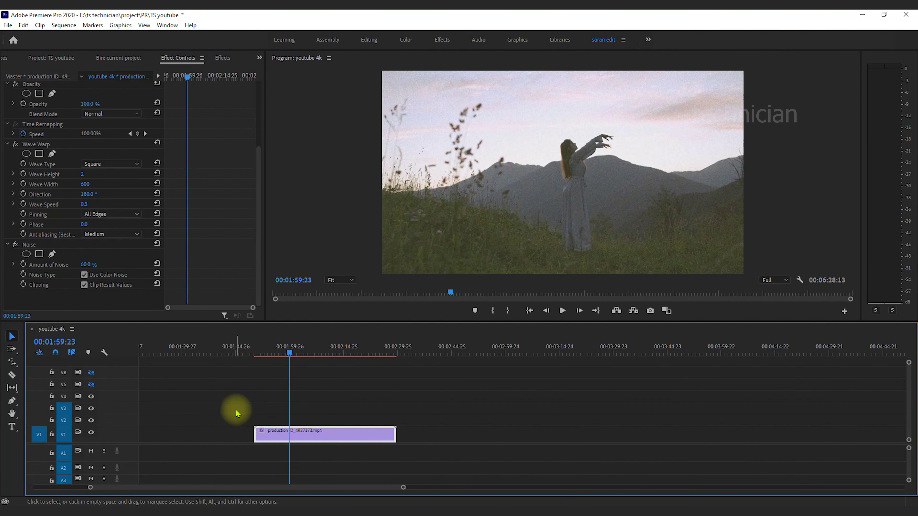
{"action": "left_click_drag", "start_coordinate": [236, 413], "coordinate": [289, 421]}
{"action": "left_click", "coordinate": [302, 421]}
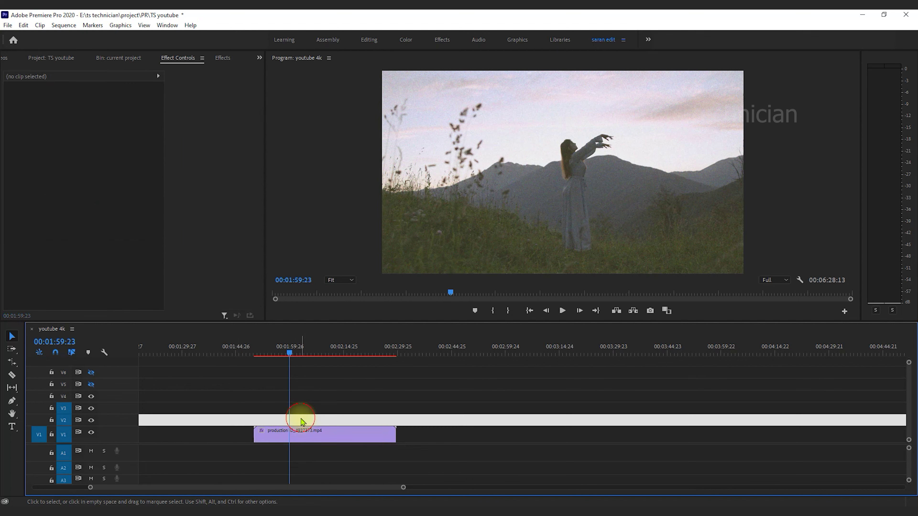
{"action": "left_click", "coordinate": [301, 432]}
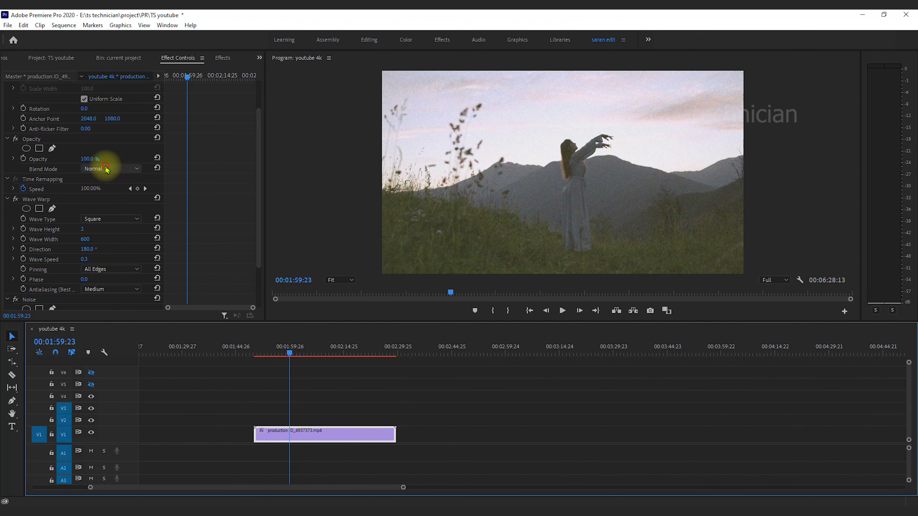
{"action": "left_click", "coordinate": [109, 168]}
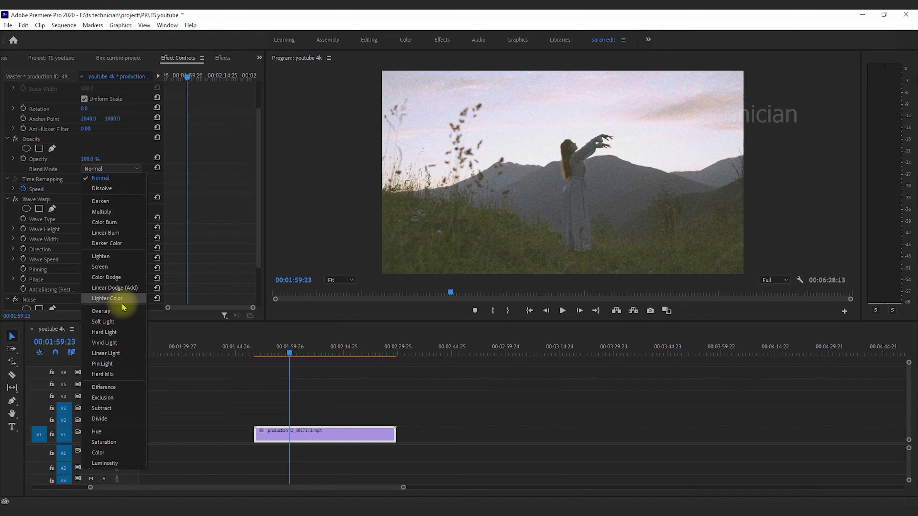
{"action": "left_click", "coordinate": [208, 241]}
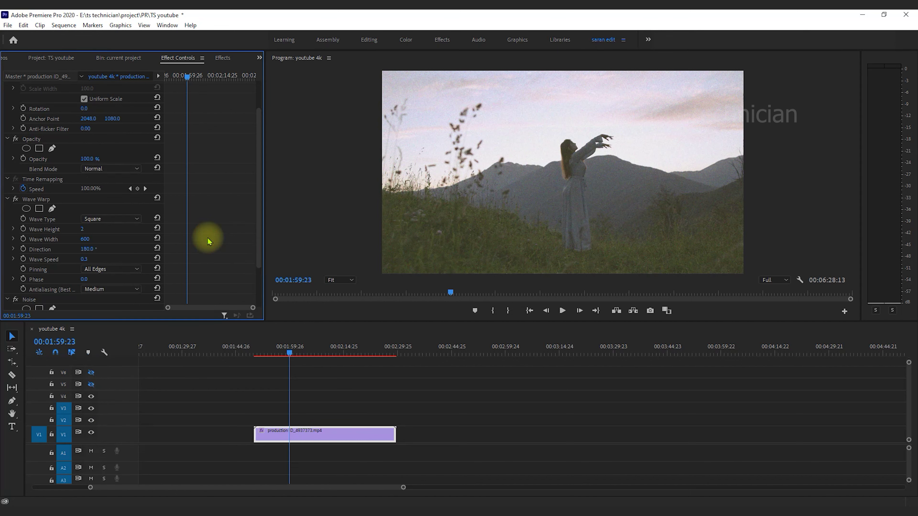
{"action": "left_click", "coordinate": [330, 401]}
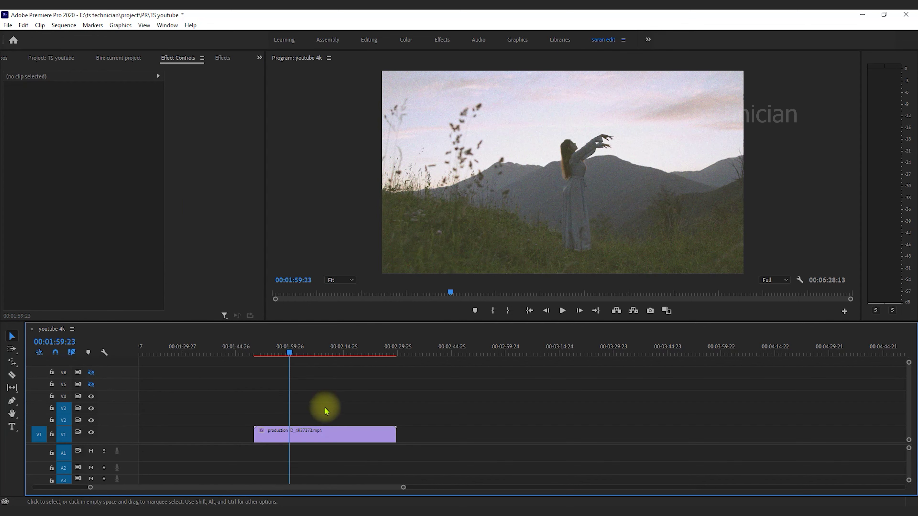
{"action": "left_click", "coordinate": [314, 432]}
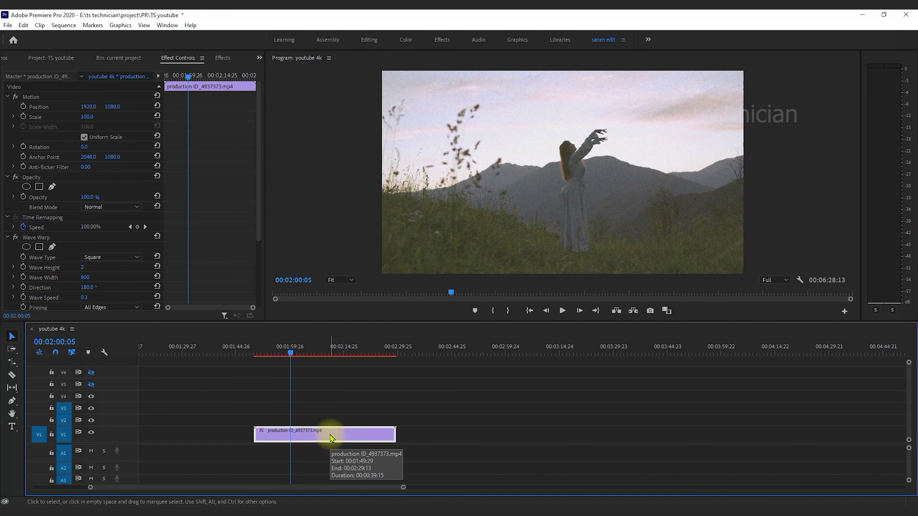